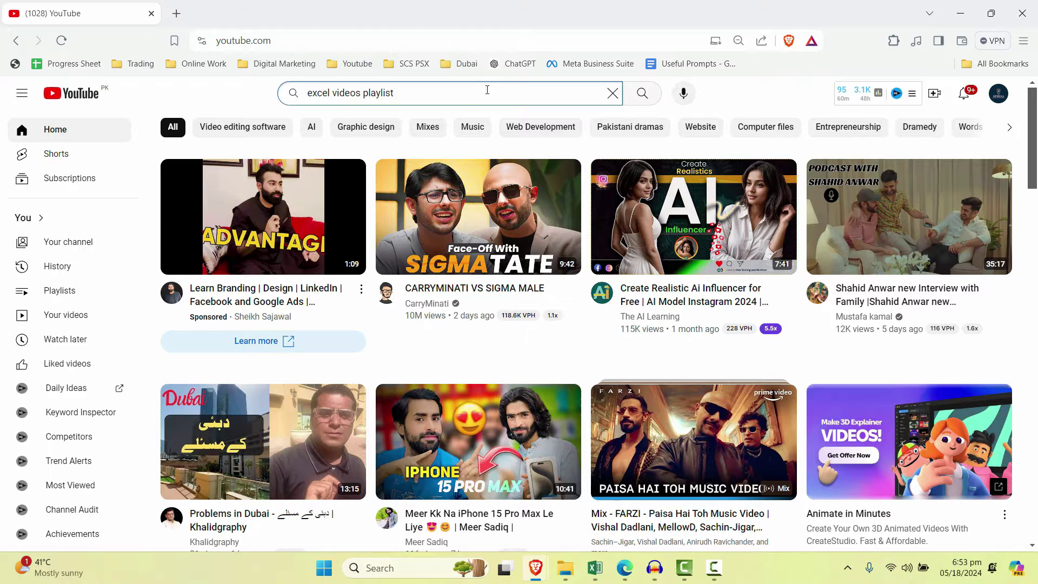
Step: Search YouTube for 'excel videos playlist'
key("Return")
scroll(512, 245, "down", 3)
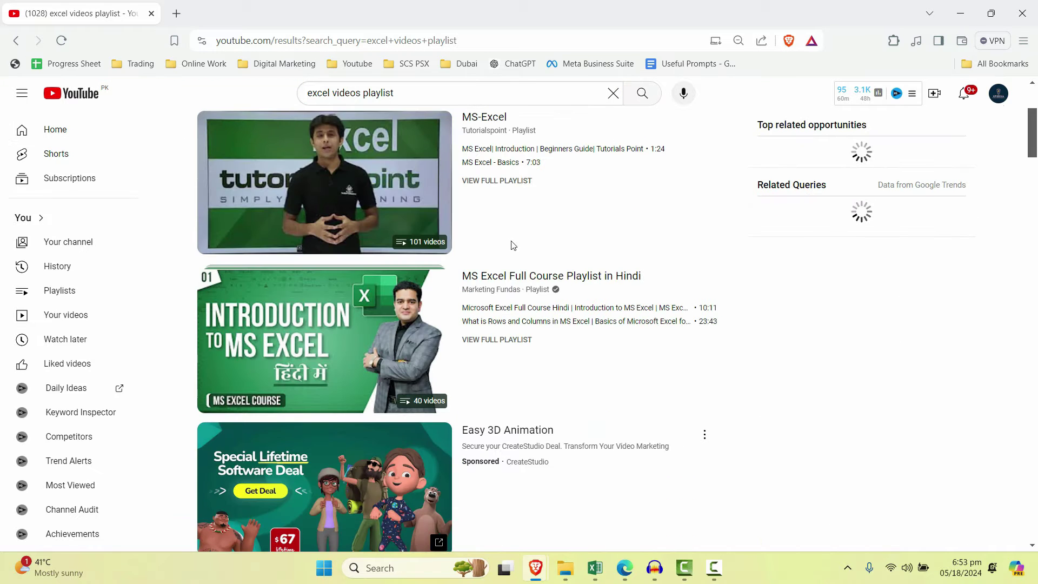
scroll(511, 245, "up", 2)
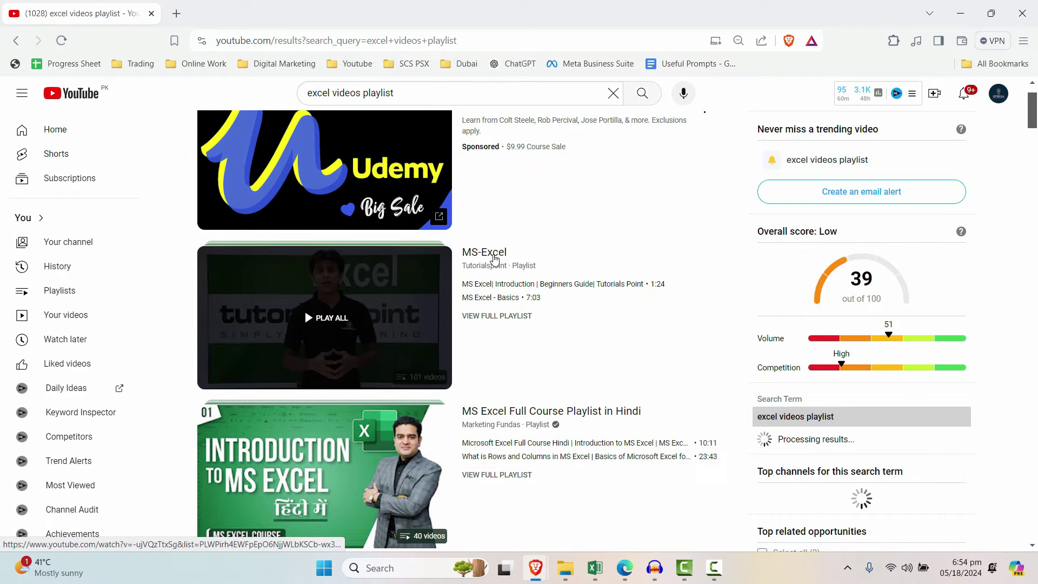
Step: Open the Tutorialspoint MS-Excel playlist result, then its full playlist page
left_click(494, 258)
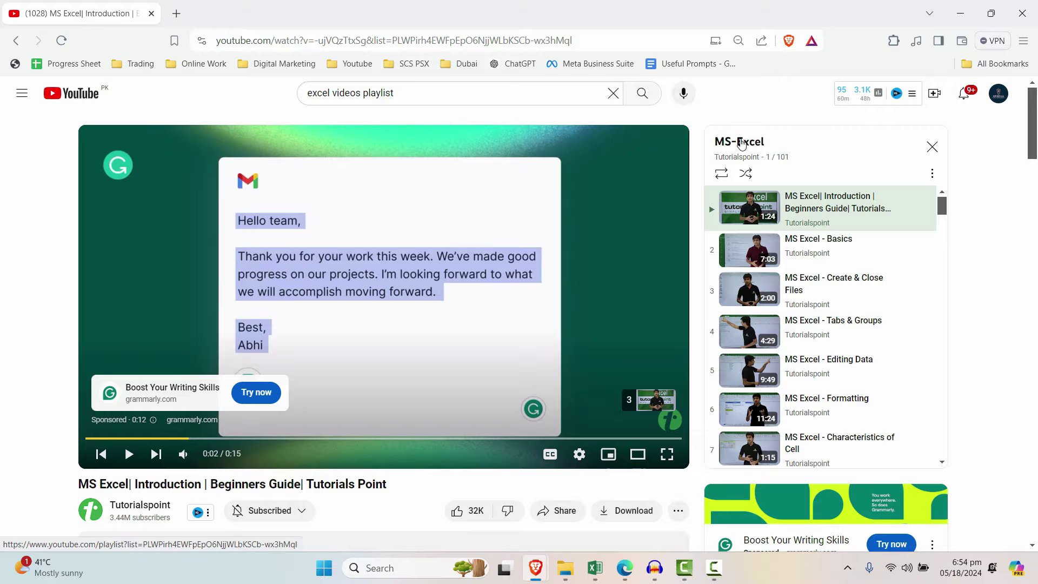
left_click(744, 145)
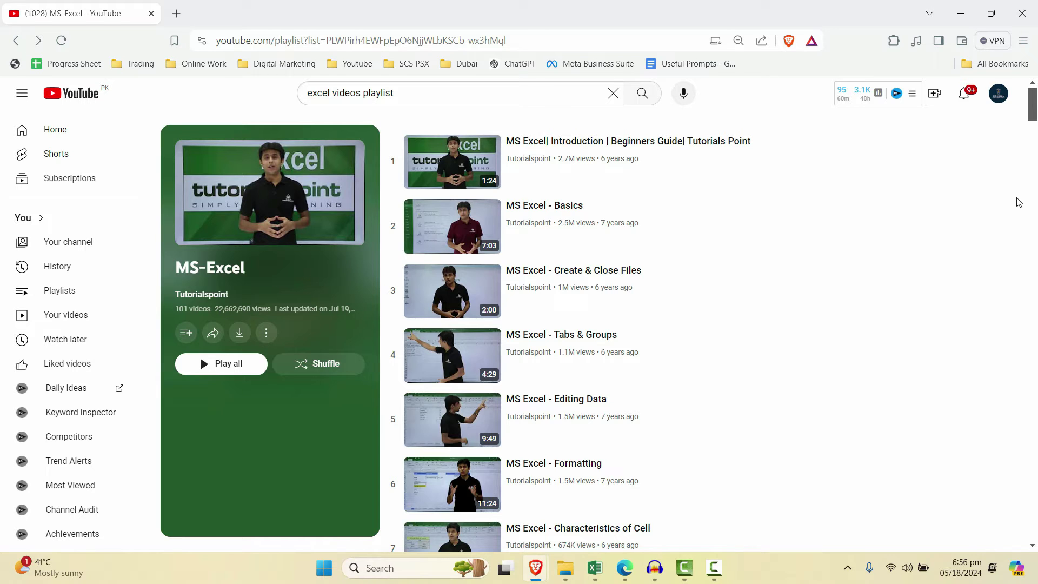
Step: Open the DevTools console beside the MS-Excel playlist and reload the page
key("F12")
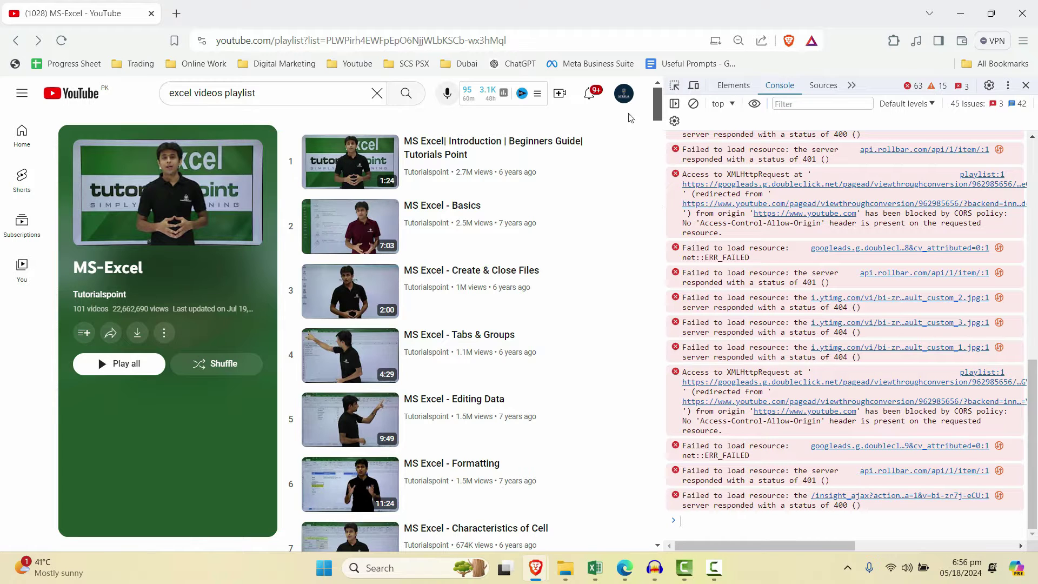
left_click(581, 47)
key("Return")
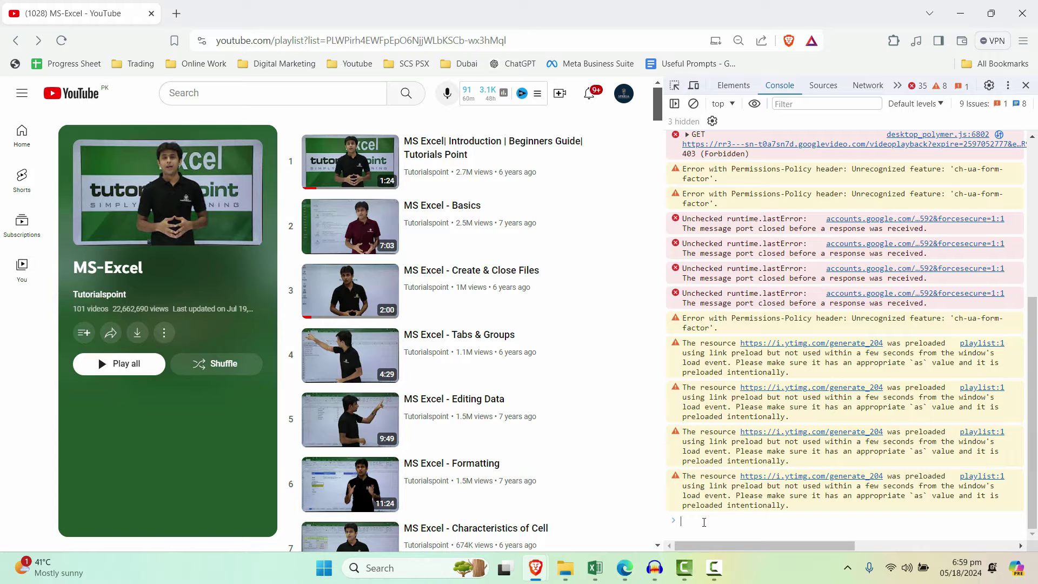
Step: Attempt to paste code into the console, triggering the paste-blocked warning
key("ctrl+v")
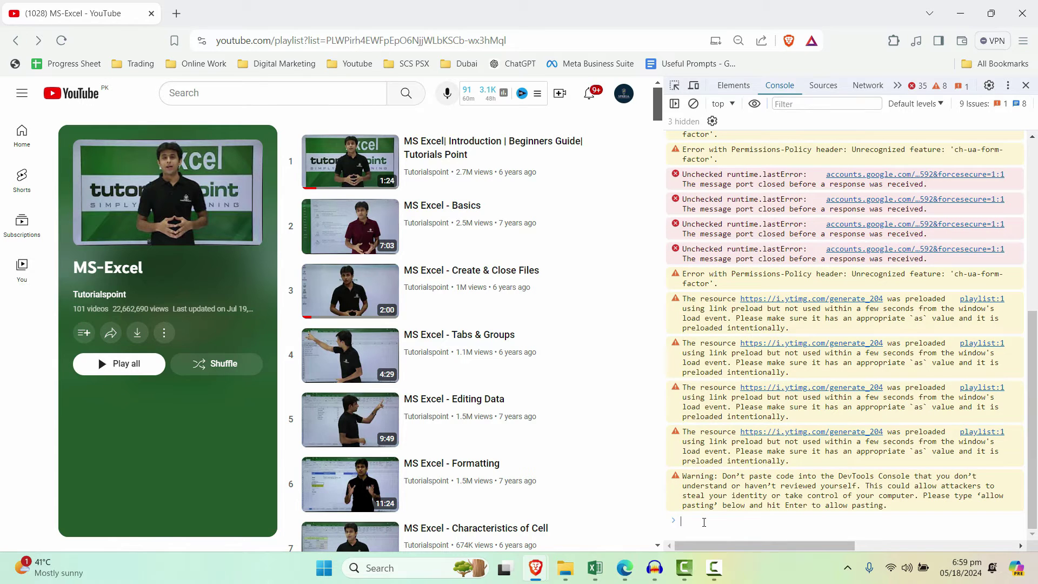
key("ctrl+v")
key("ctrl+v")
right_click(731, 523)
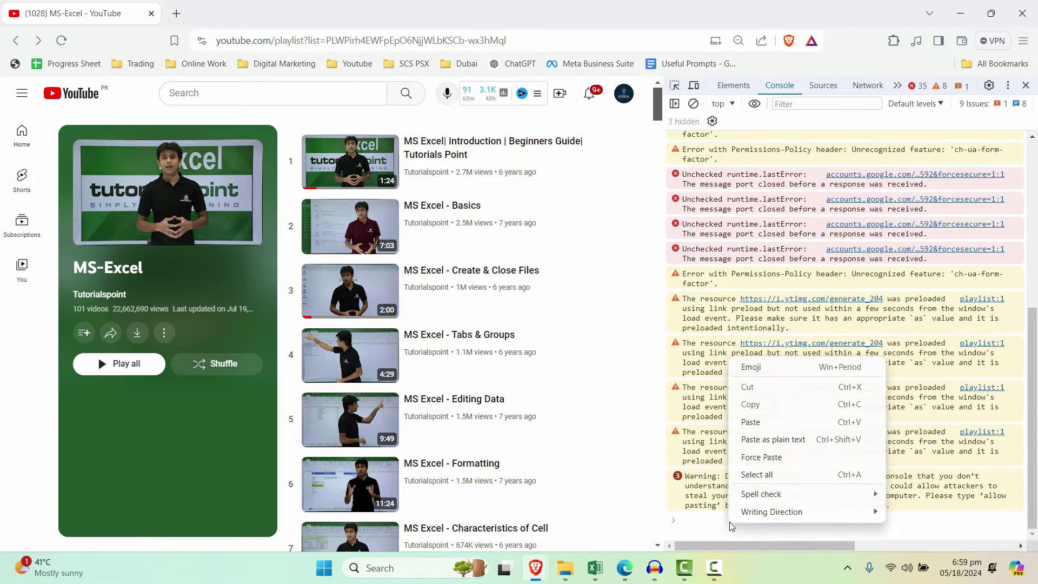
Step: Clear the console, enter 'allow pasting', then paste and run the auto-scroll script
left_click(755, 450)
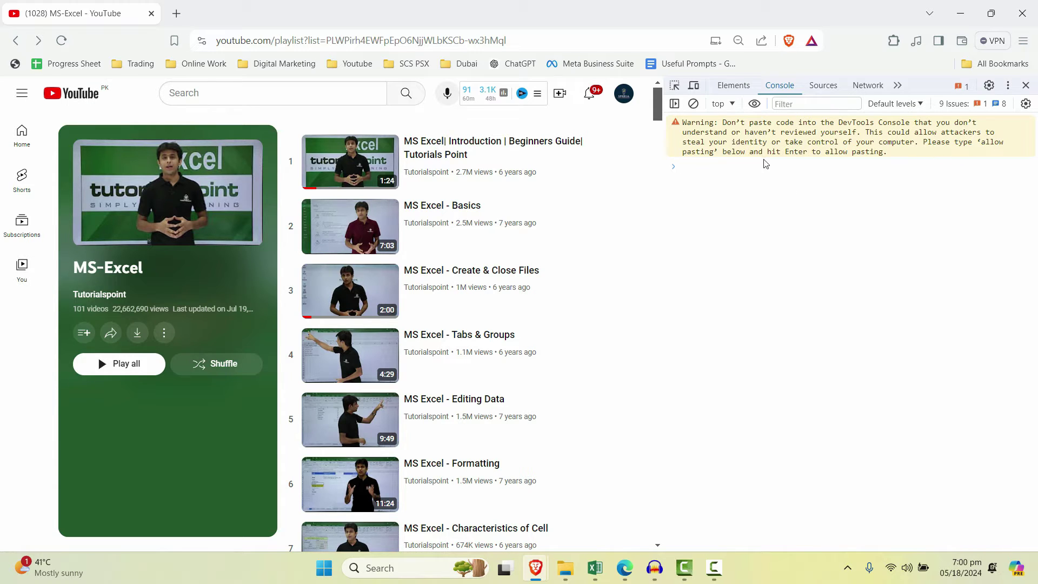
type("allow")
key("Return")
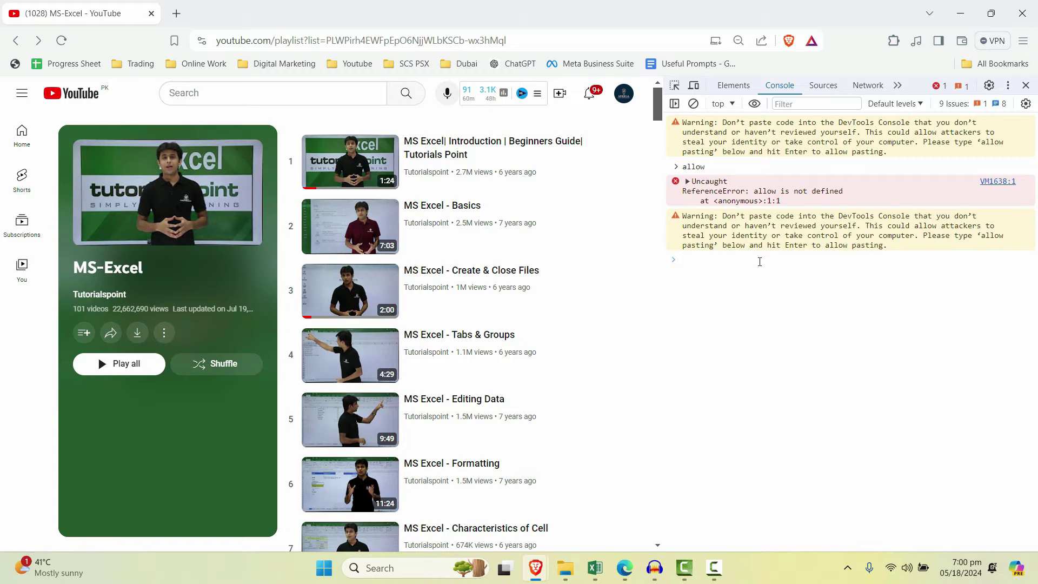
type("w pasting")
key("Return")
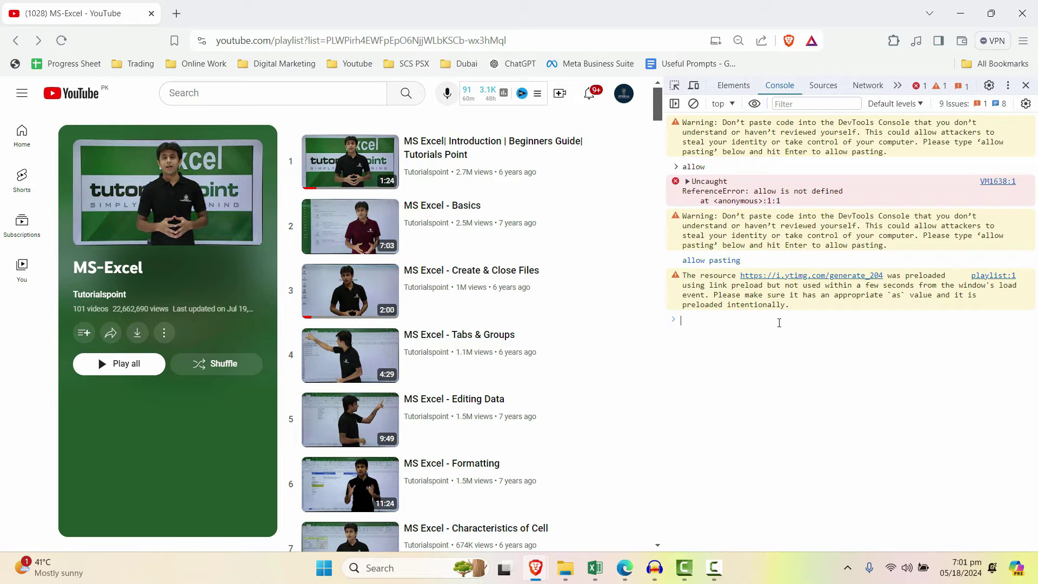
type("//COPY & PASTE CODE 1:    let goToBottom = setInterval(() => window.scrollBy(0, 400), 1000);")
key("Return")
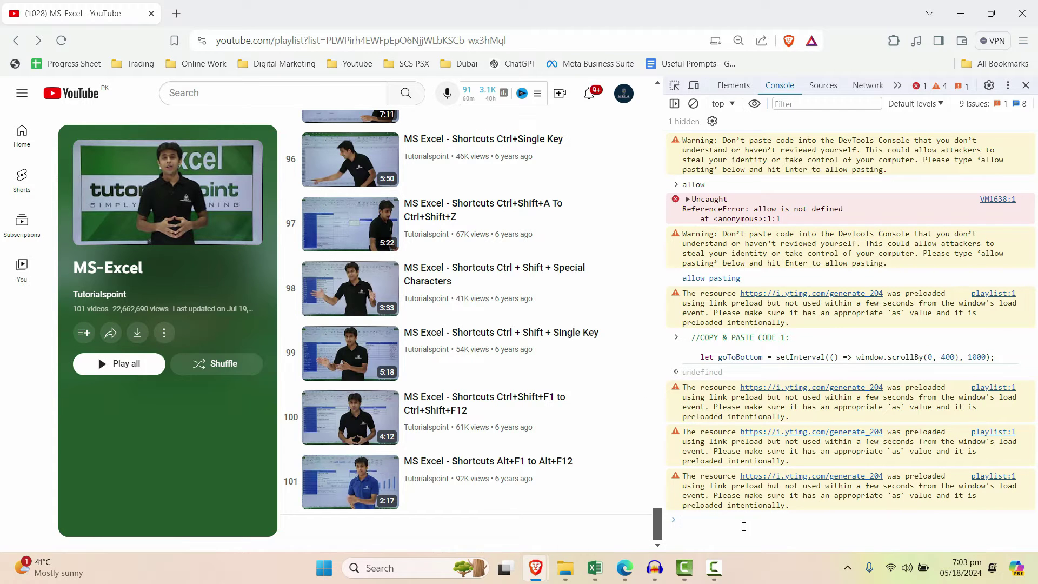
Step: Paste the title-and-link collecting script (CODE 2) once the playlist reaches video 101
type("//COPY & PASTE CODE 2:      clearInterval(goToBottom);     let arrayVideos = [];     console.log('\\n'.repeat(50));     const links = document.querySelectorAll('a');     for (const link of links) {     if (link.id === \"video-title\") {         link.href = link.href.split('&list=')[0];         arrayVideos.push(link.title + ';' + link.href);         console.log(link.title + '\\t' + link.href);     }     }")
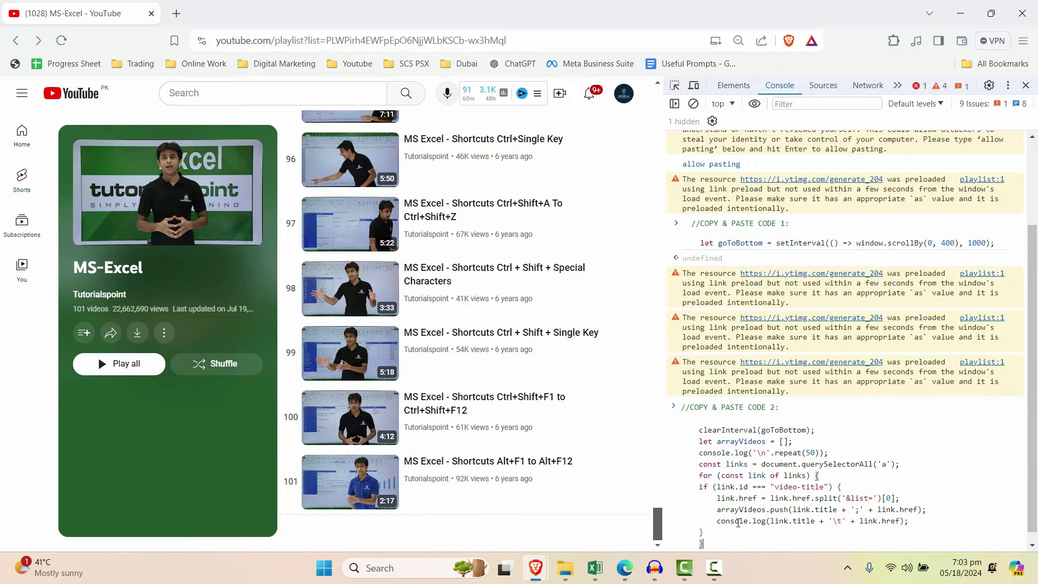
Step: Run CODE 2 to log every video title with its YouTube link
key("Return")
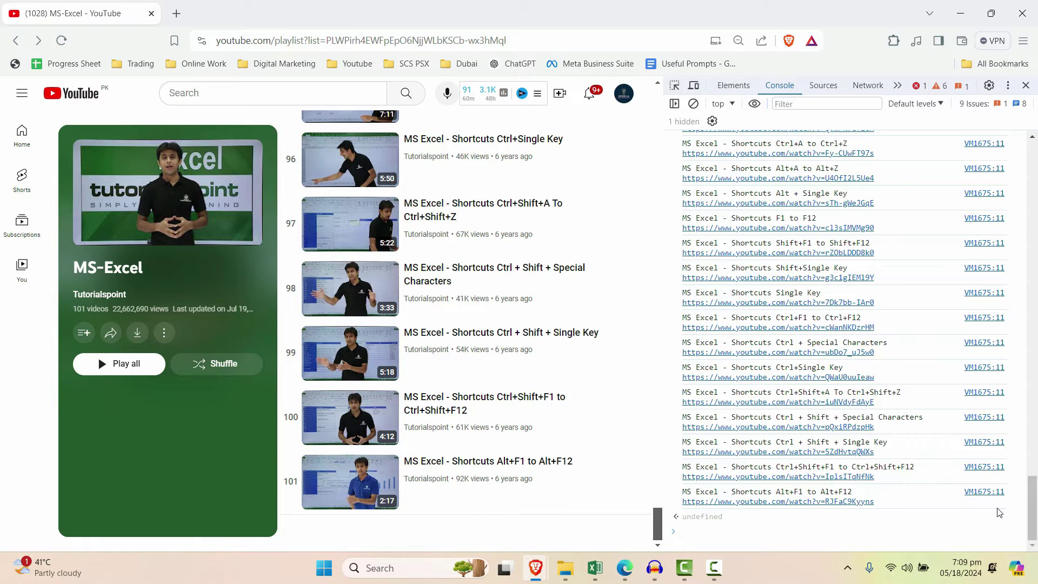
scroll(1000, 512, "up", 10)
scroll(974, 495, "up", 10)
scroll(927, 480, "up", 10)
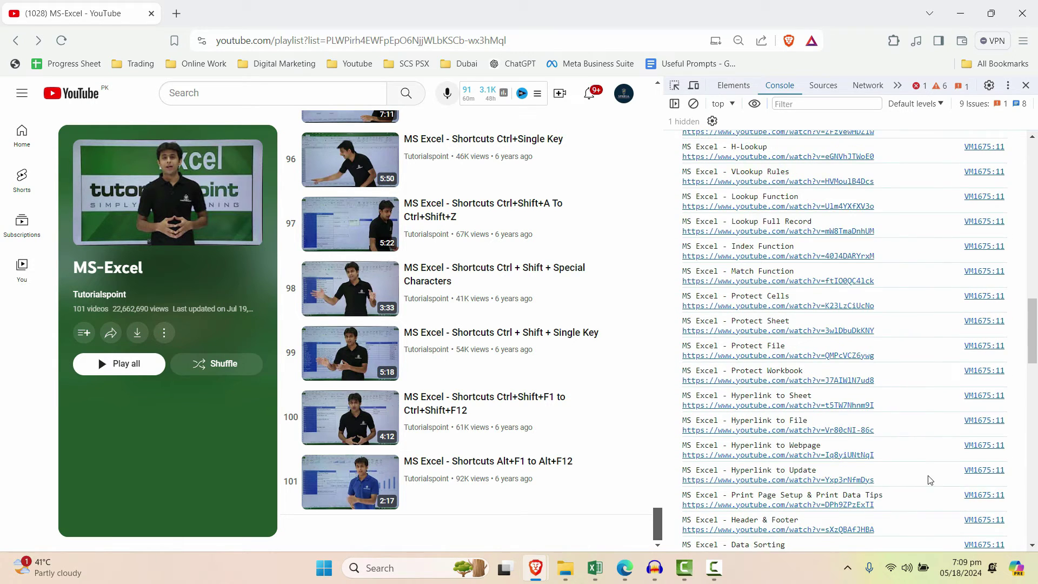
scroll(850, 374, "up", 10)
scroll(913, 370, "down", 5)
scroll(876, 443, "down", 5)
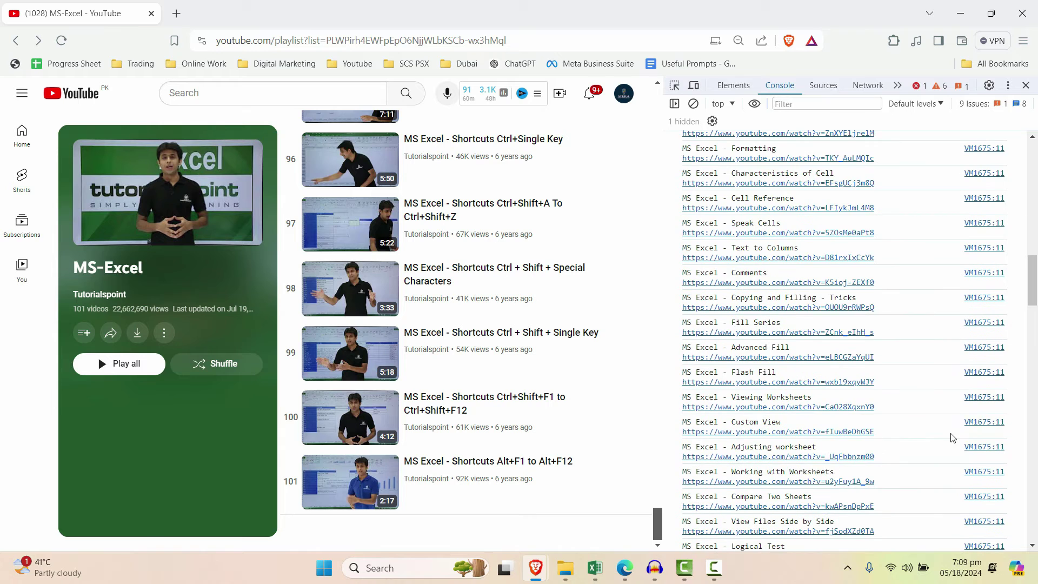
scroll(953, 435, "down", 5)
scroll(933, 450, "down", 5)
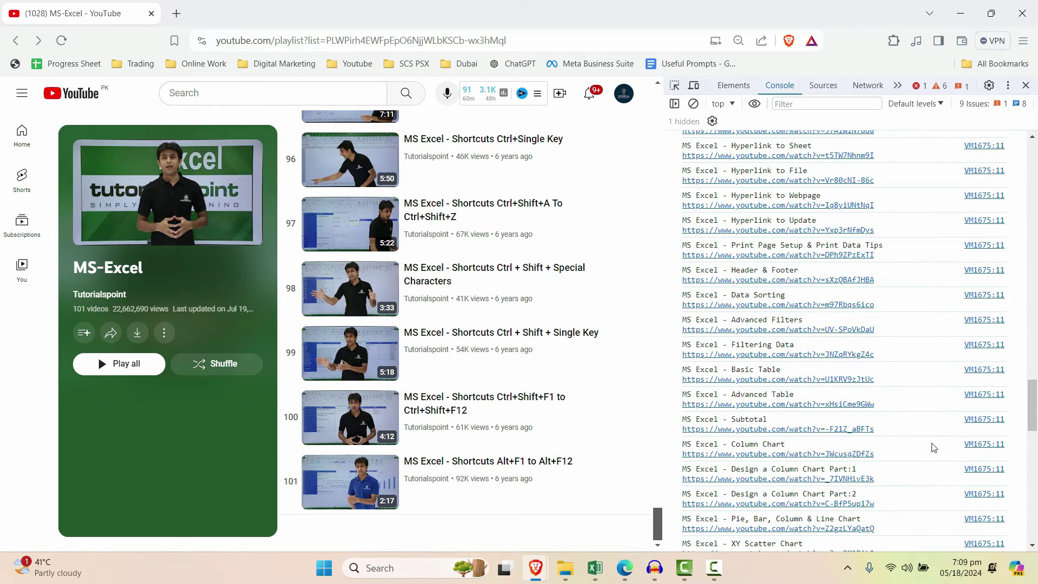
scroll(932, 447, "down", 3)
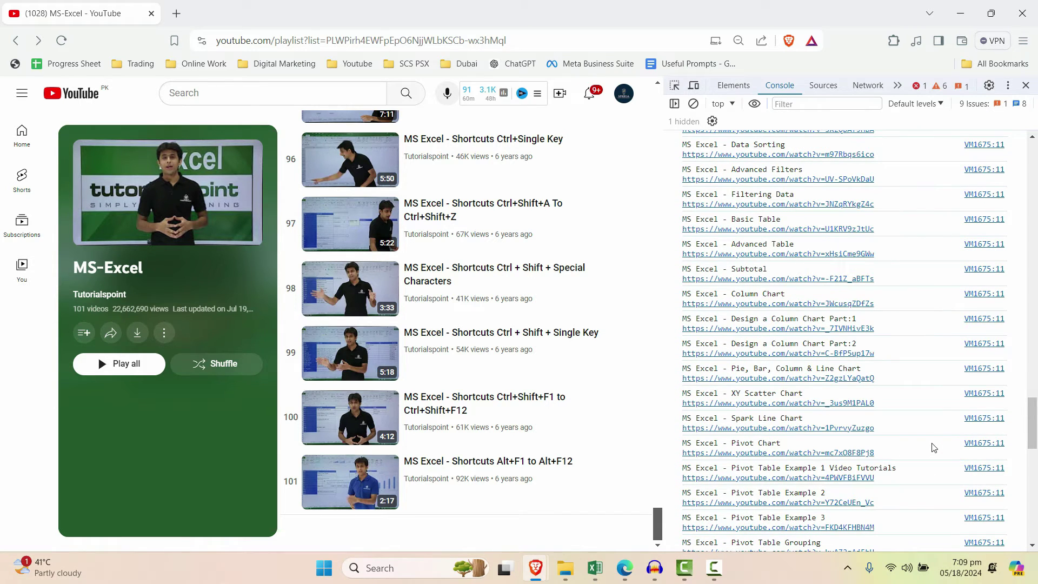
scroll(932, 447, "down", 3)
scroll(932, 449, "down", 5)
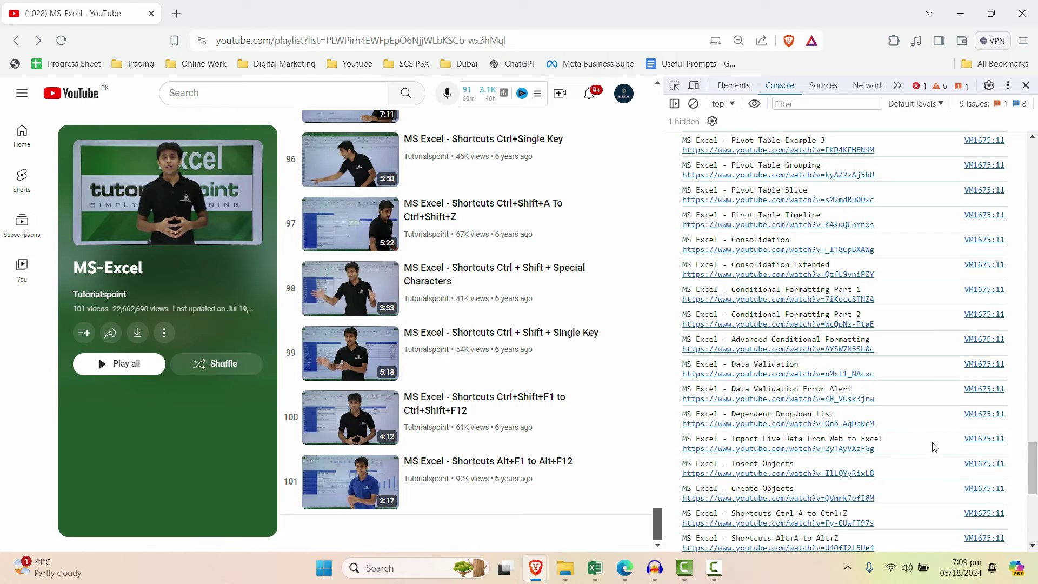
scroll(933, 448, "down", 5)
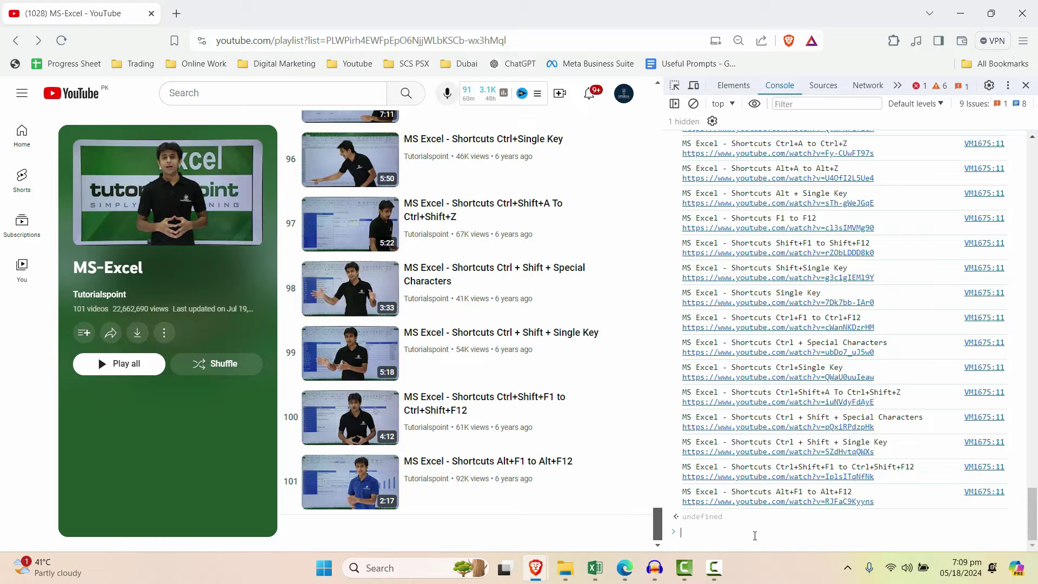
Step: Run the CSV export script and save 'Youtube Playlist names with links' to Downloads
type("//COPY & PASTE CODE 3:     let data = arrayVideos.join('\\n');    let blob = new Blob([data], {type: 'text/csv'});    let elem = window.document.createElement('a');    elem.href = window.URL.createObjectURL(blob);    elem.download = 'my_data.csv';    document.body.appendChild(elem);    elem.click();    document.body.removeChild(elem);")
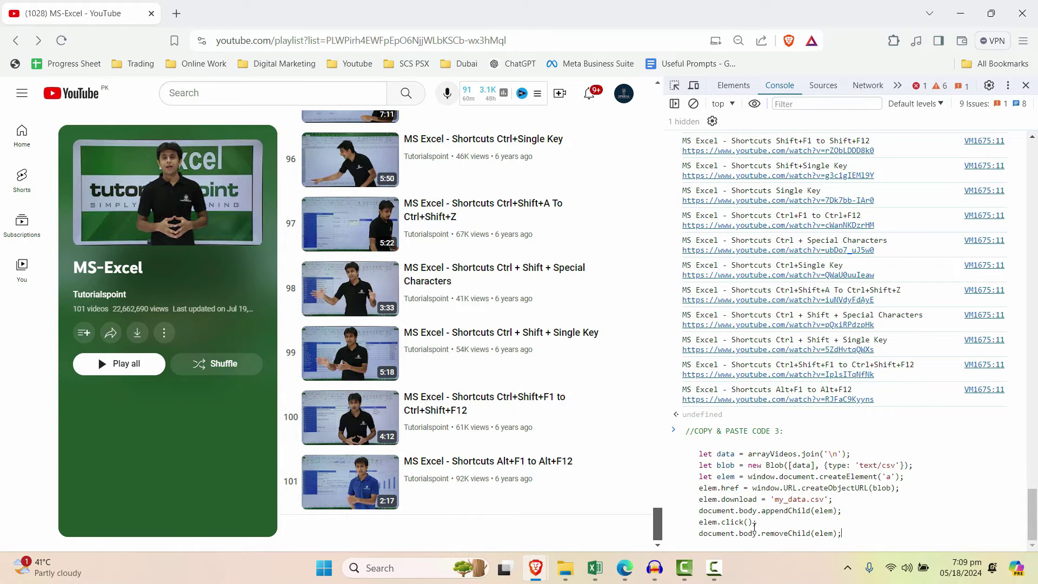
key("Return")
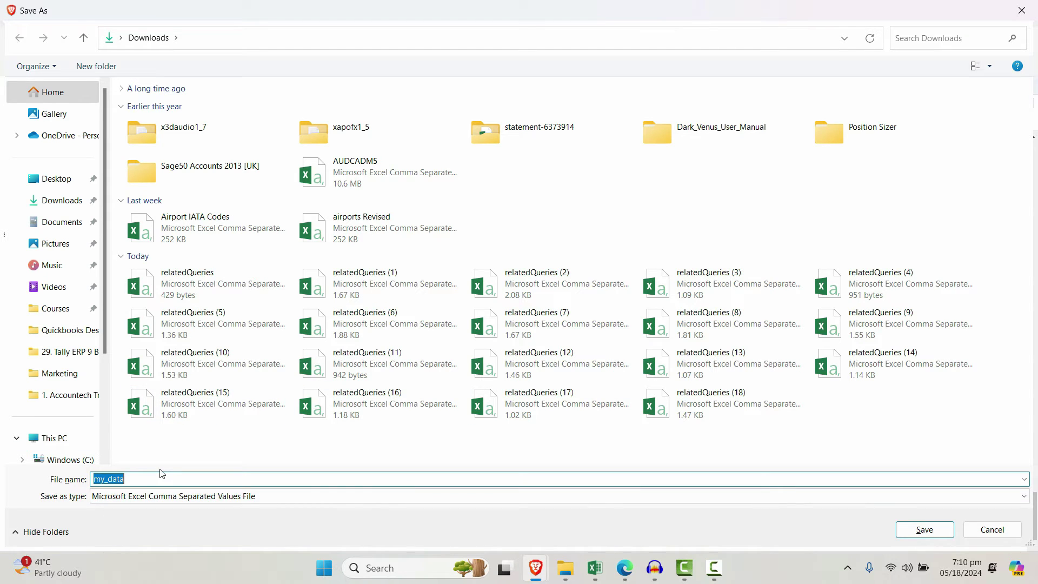
type("Youtube Playlist")
type(" names with links")
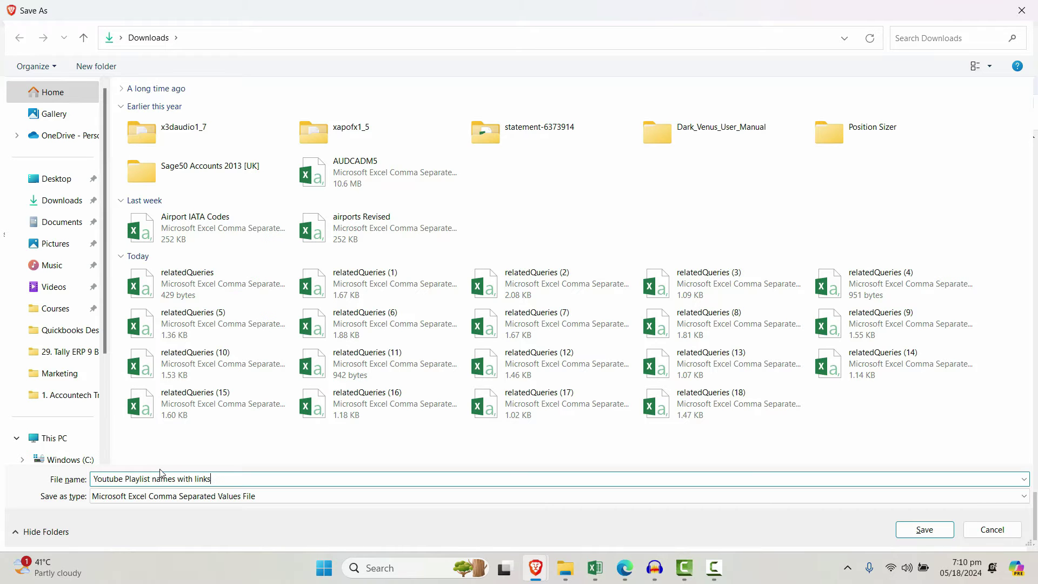
key("Return")
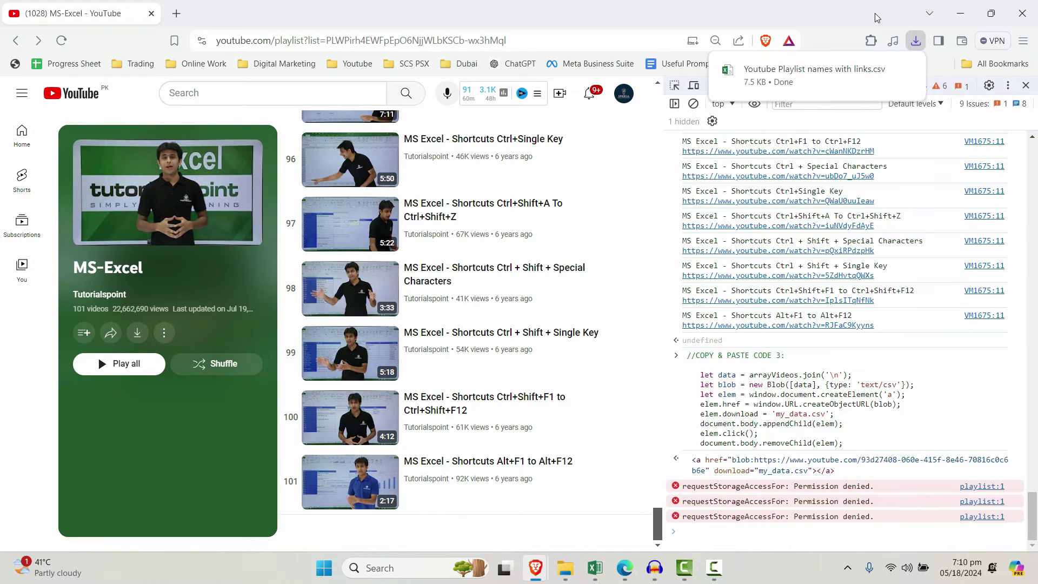
Step: Return to the playlist, then open and pause 'MS Excel - Basics', video 2 of 101
key("alt+Tab")
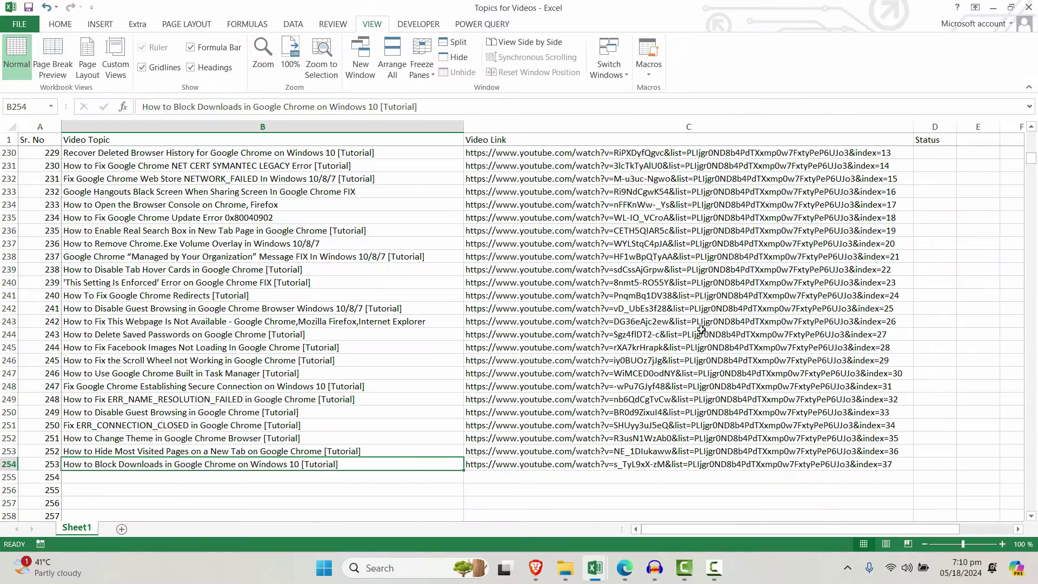
key("alt+Tab")
scroll(397, 345, "up", 8)
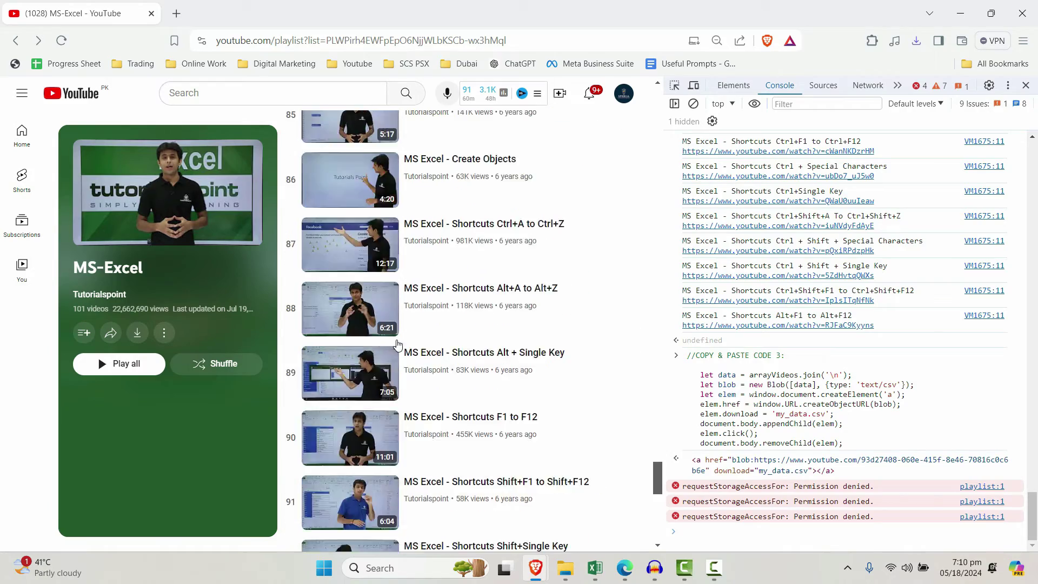
scroll(398, 345, "up", 10)
scroll(393, 345, "up", 10)
scroll(388, 342, "up", 10)
scroll(382, 341, "up", 10)
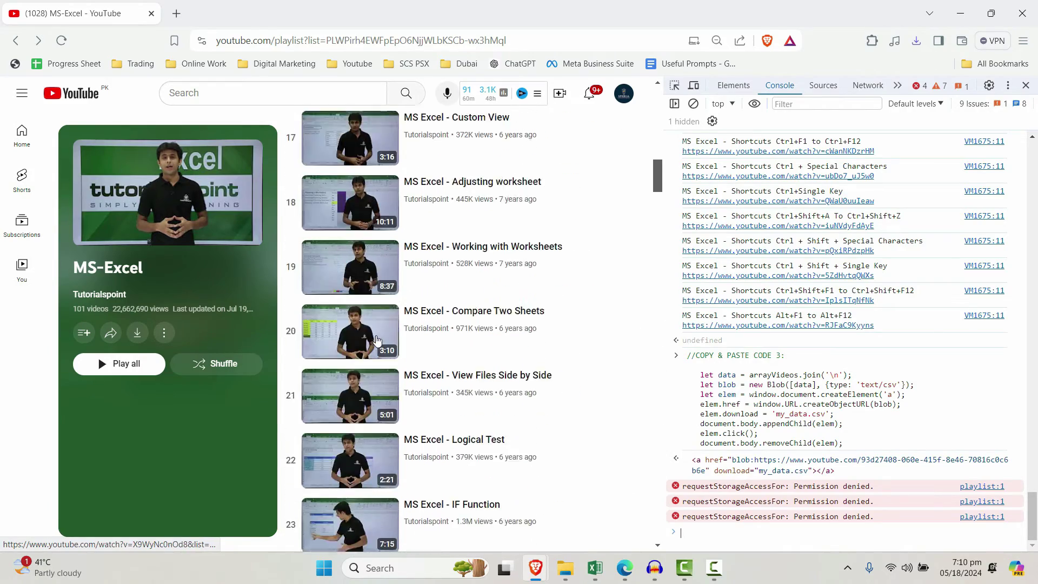
scroll(376, 341, "up", 10)
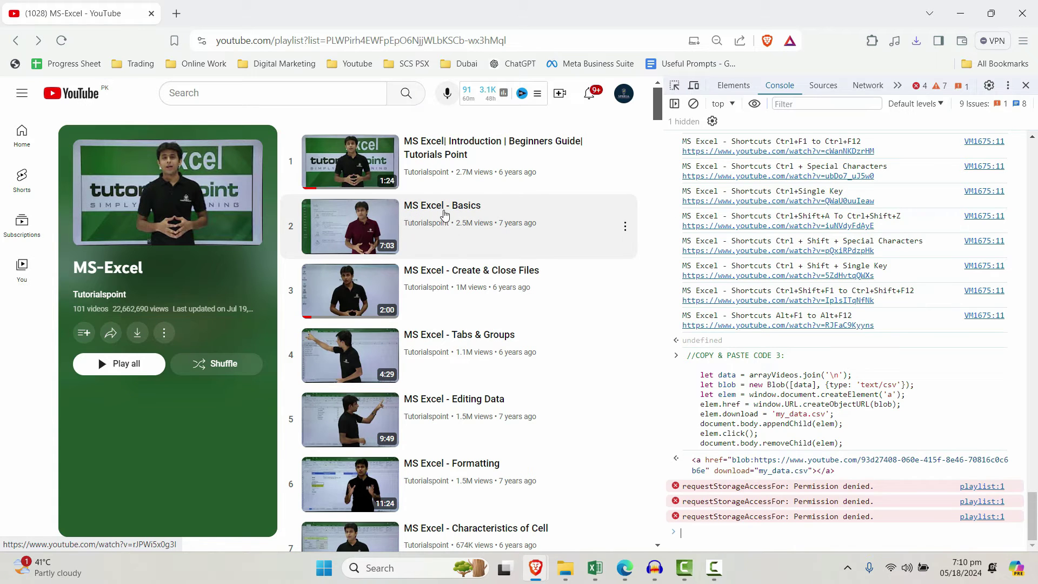
left_click(445, 215)
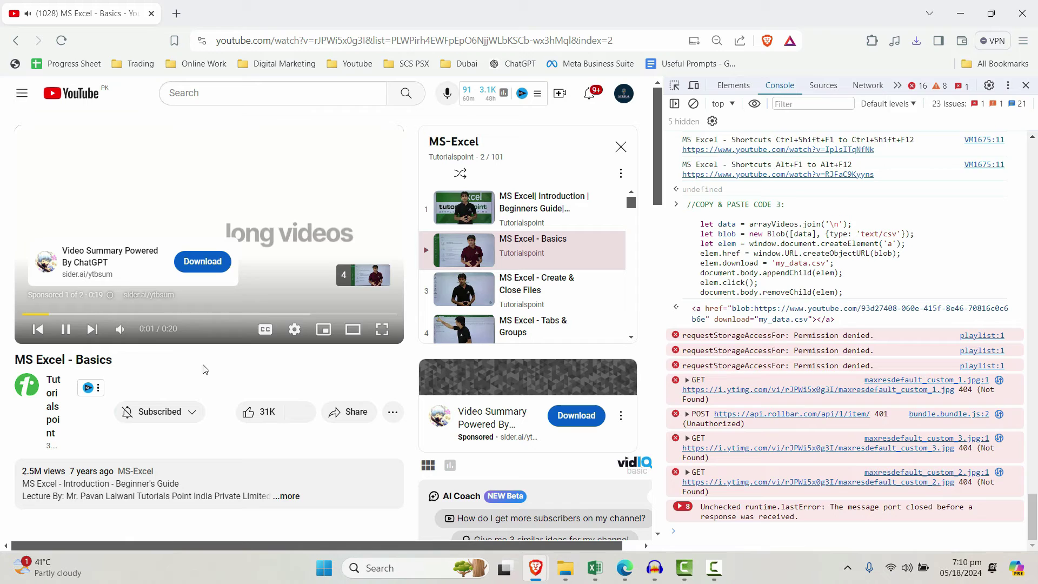
left_click(170, 204)
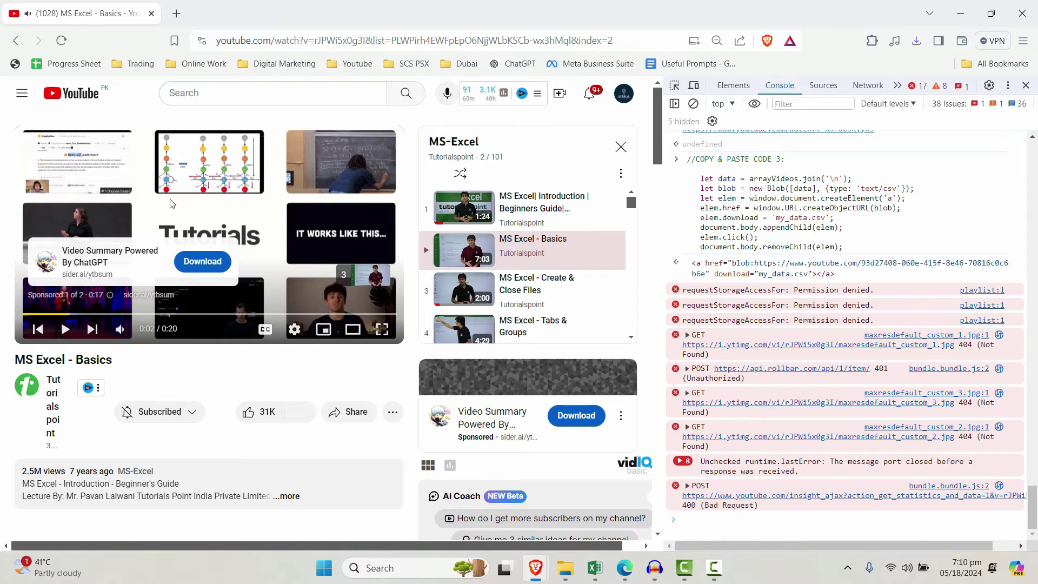
Step: Inspect the imported entries in Excel, select all of column A, and show the Data tools
key("alt+Tab")
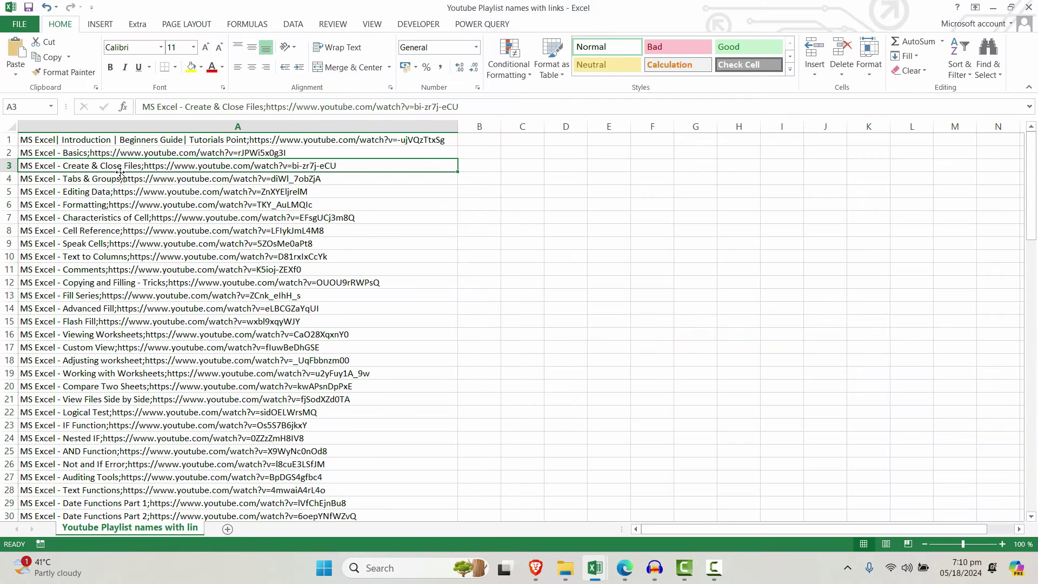
left_click(168, 153)
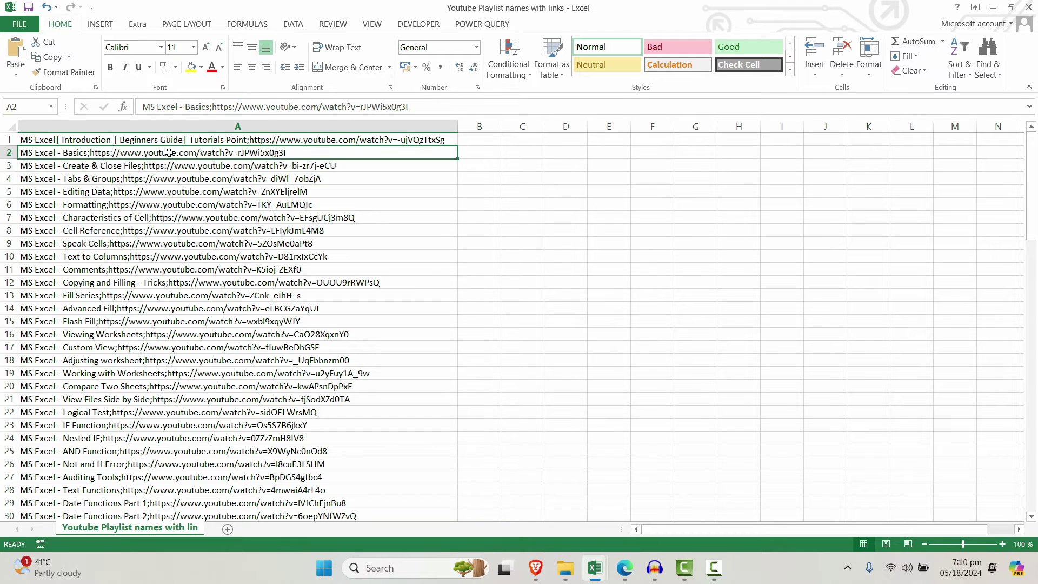
key("Down")
key("Down")
key("Down")
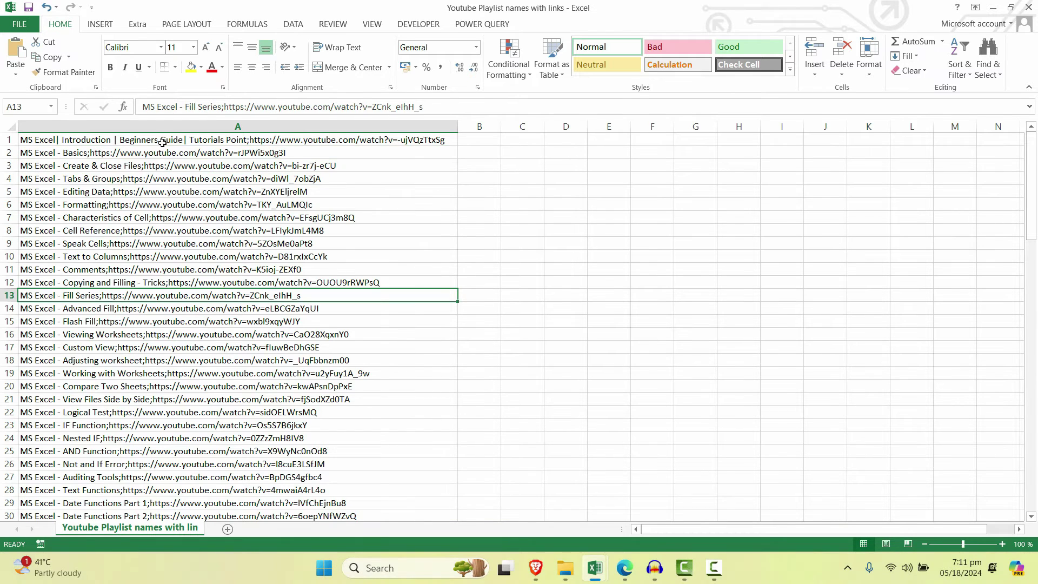
left_click(166, 127)
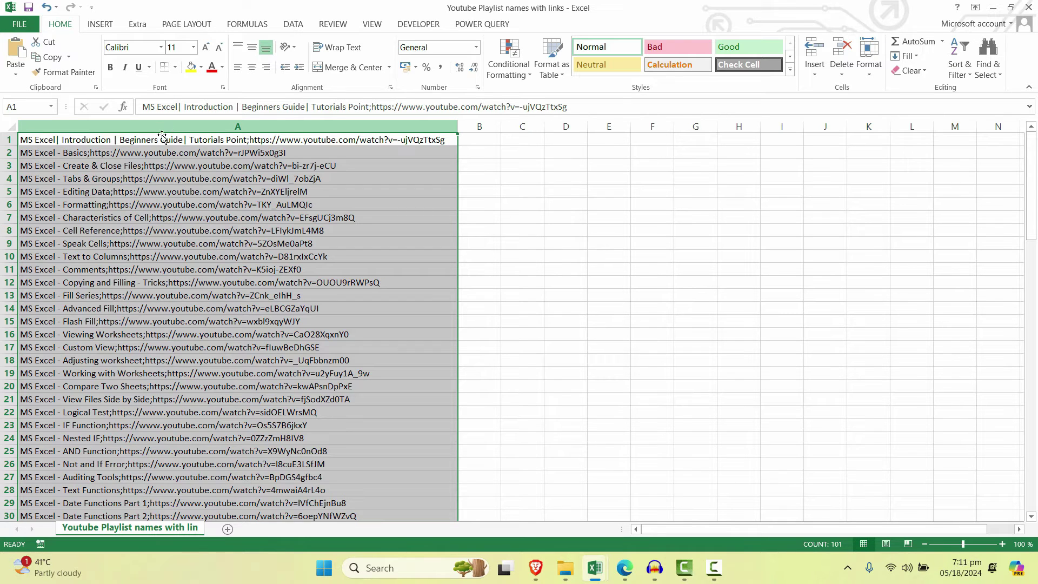
left_click(293, 24)
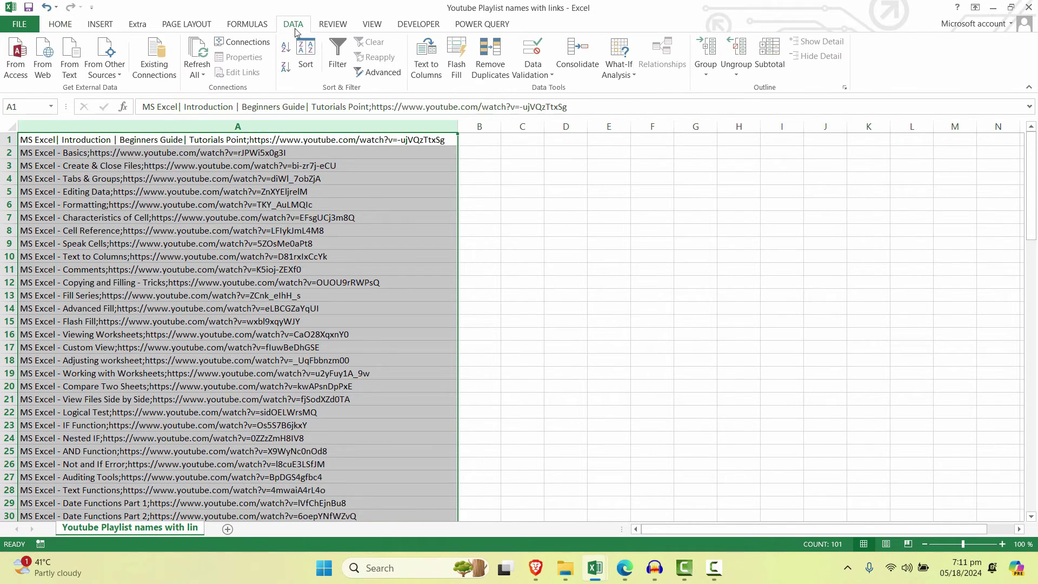
Step: Split column A with Text to Columns, Delimited on Semicolon, replacing existing data
left_click(426, 69)
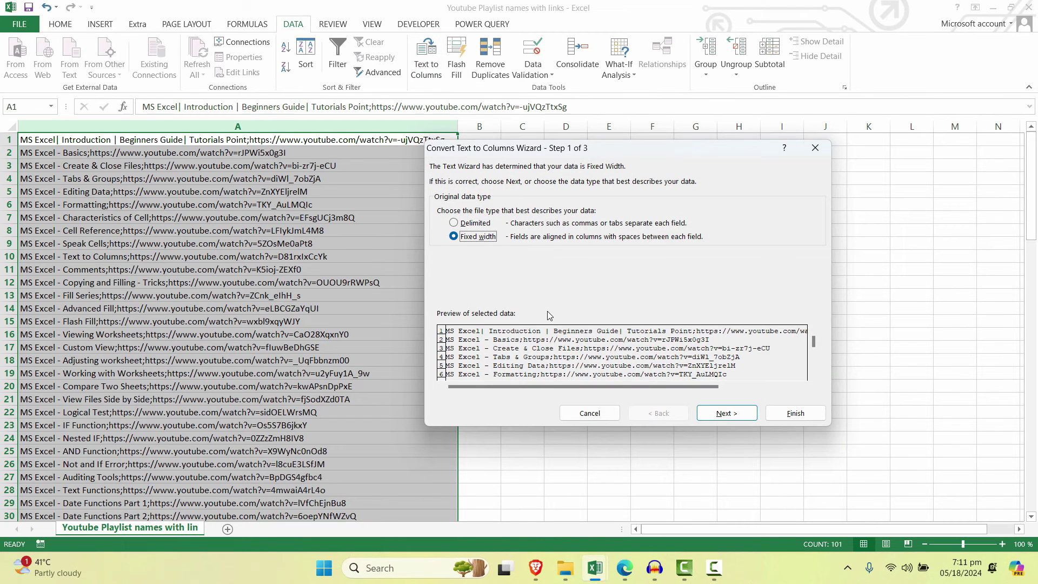
left_click(464, 223)
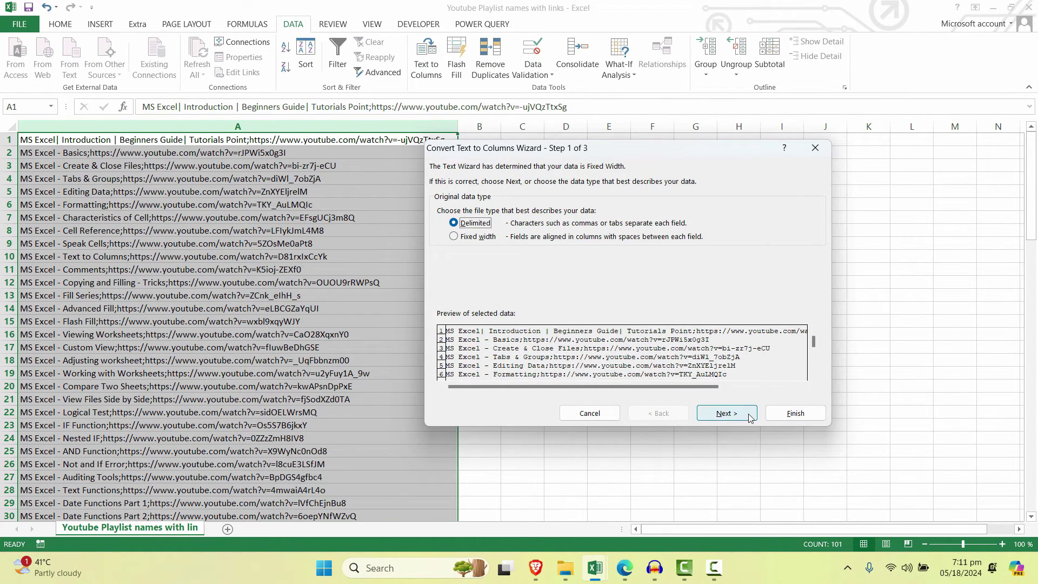
left_click(751, 418)
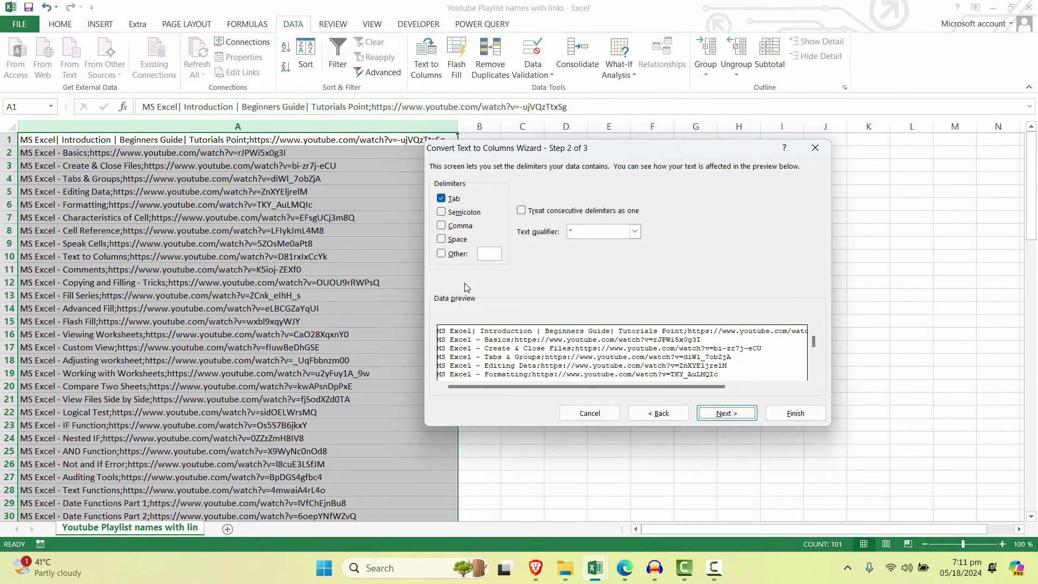
left_click(443, 211)
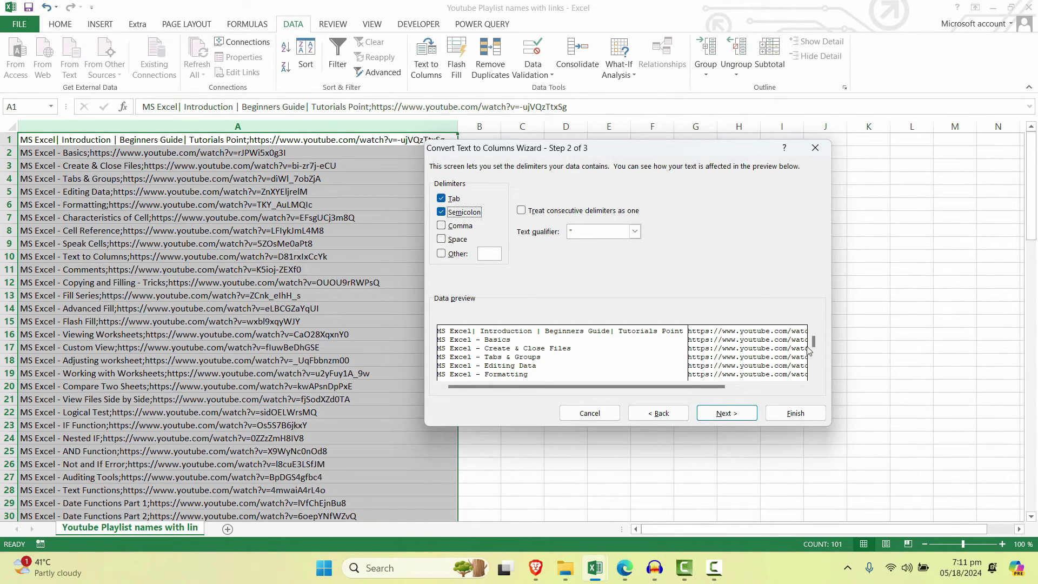
left_click(797, 415)
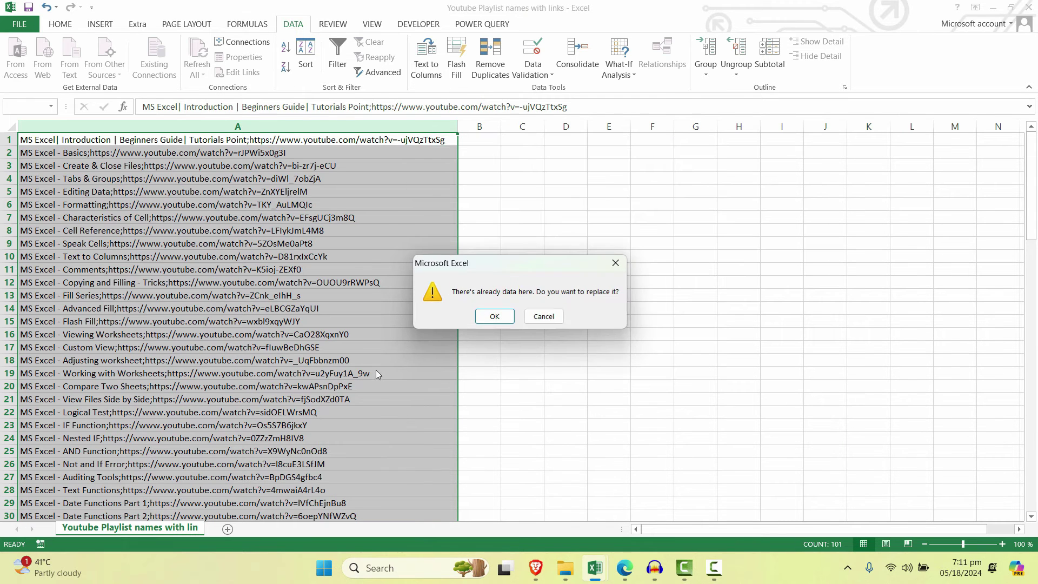
left_click(495, 317)
Step: Confirm replacing cell data, AutoFit column B to the links, and spot-check the split titles
left_click(333, 334)
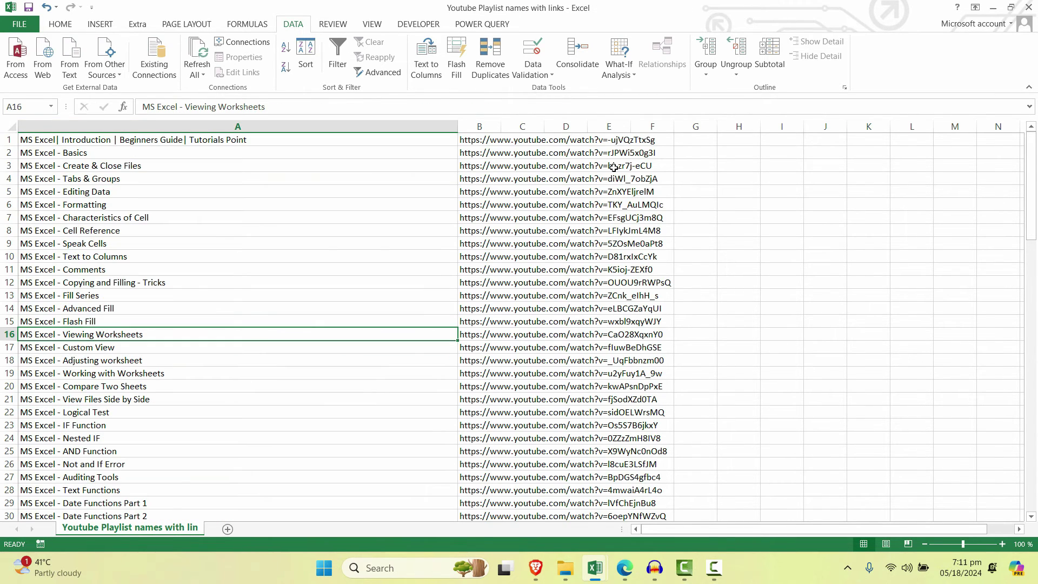
double_click(501, 127)
left_click(170, 140)
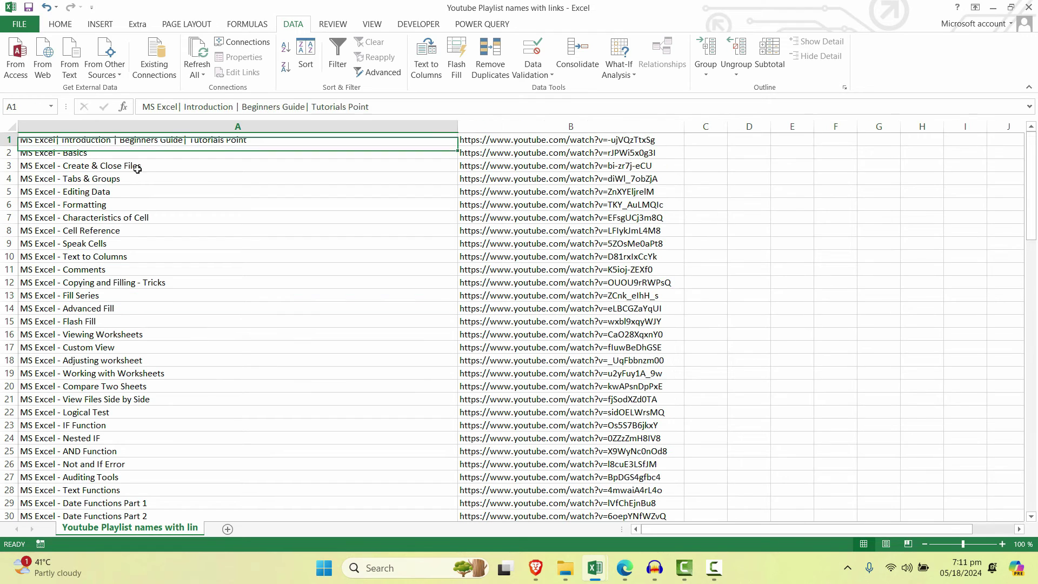
left_click(97, 191)
left_click(259, 244)
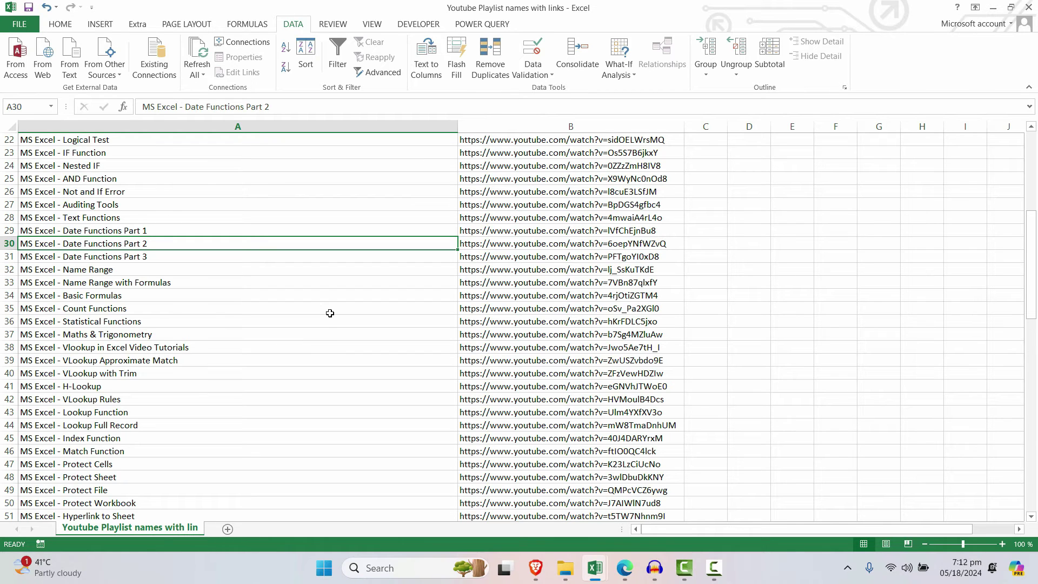
scroll(330, 313, "up", 4)
scroll(331, 314, "up", 3)
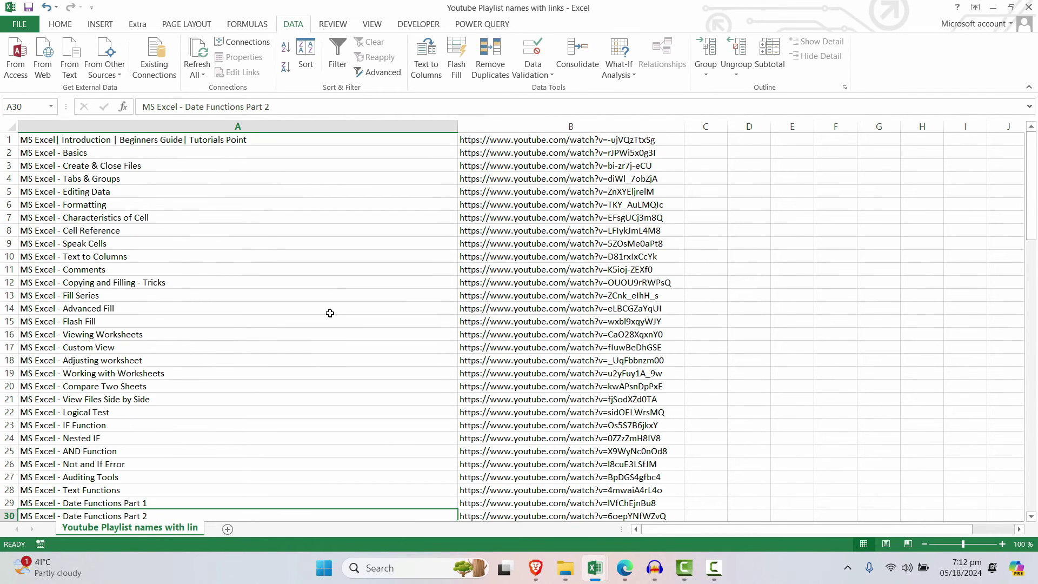